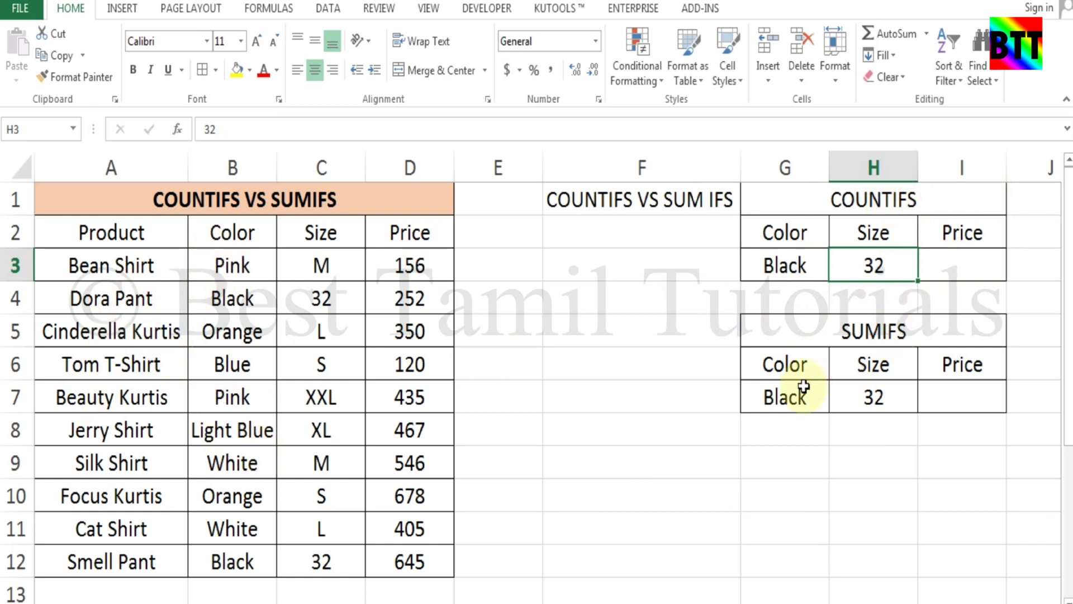
# - Change the Price header in the COUNTIFS table, cell I2, to Results
pyautogui.press('Right')
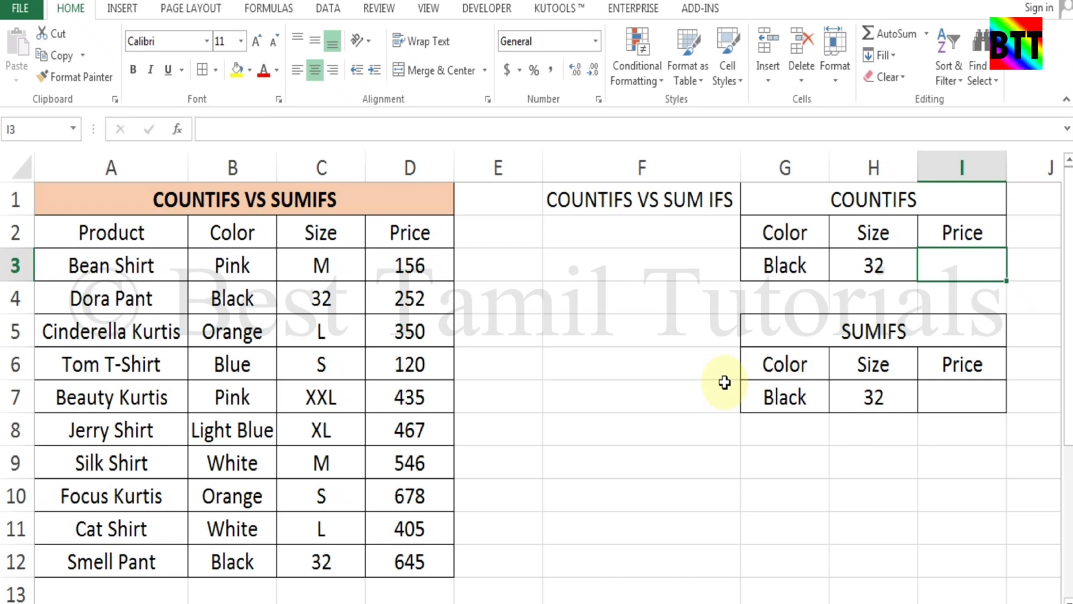
pyautogui.press('Up')
pyautogui.write('Reul')
pyautogui.press('BackSpace')
pyautogui.press('BackSpace')
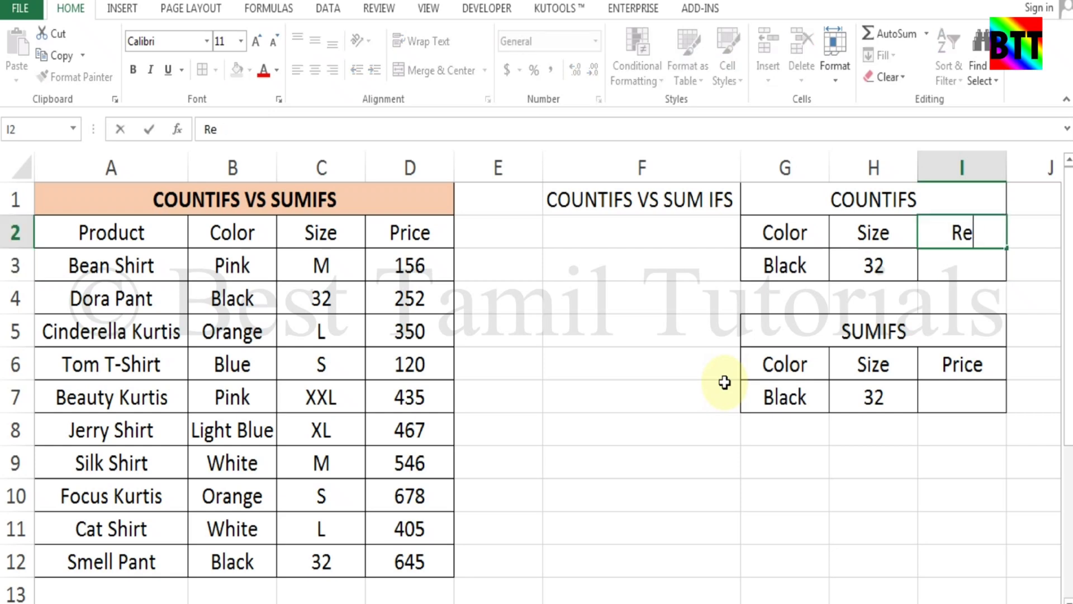
pyautogui.write('sults')
pyautogui.press('Return')
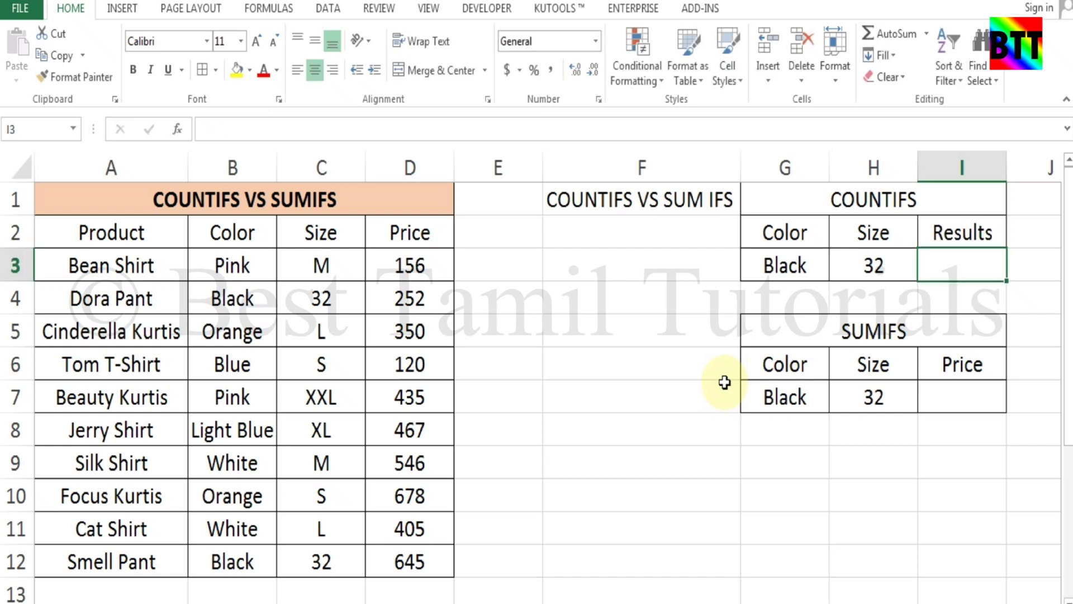
# - Begin a COUNTIFS formula in I3 with color range B3:B12 and the color in G3 as its first criterion
pyautogui.write('=co')
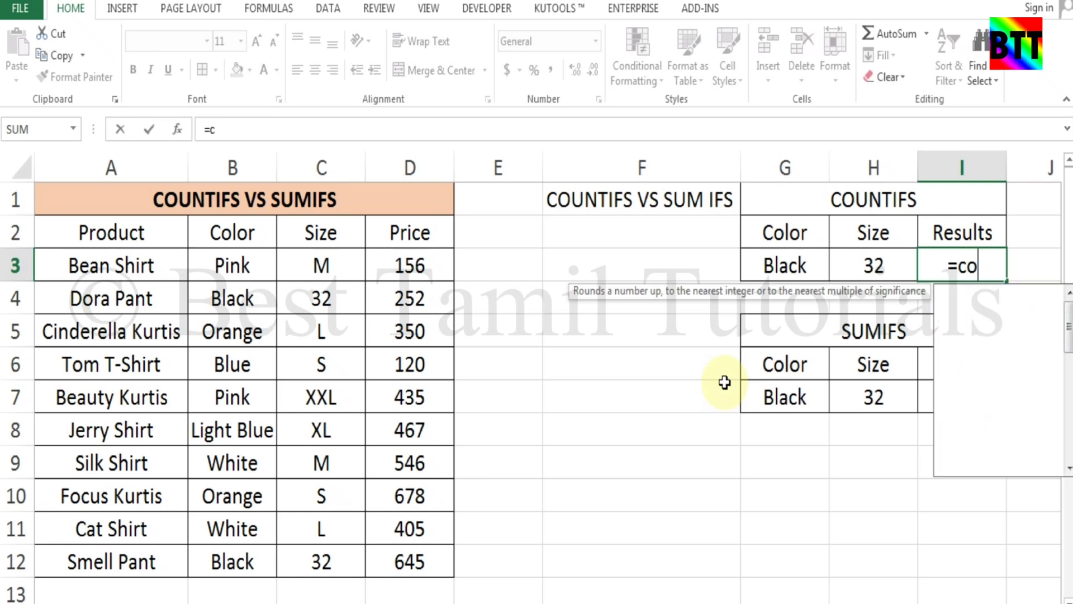
pyautogui.write('unt')
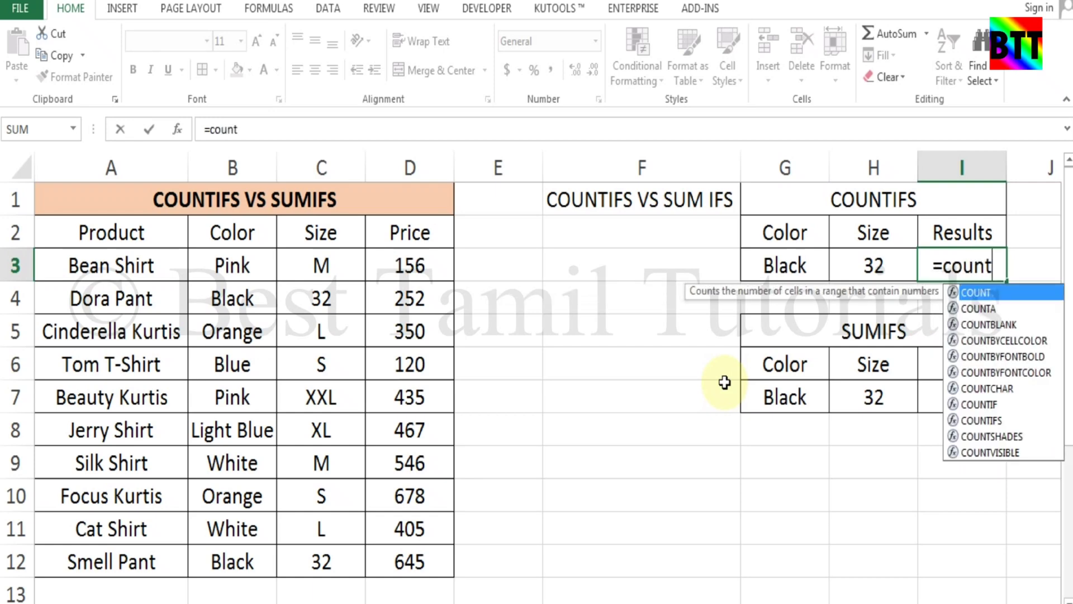
pyautogui.write('ifs')
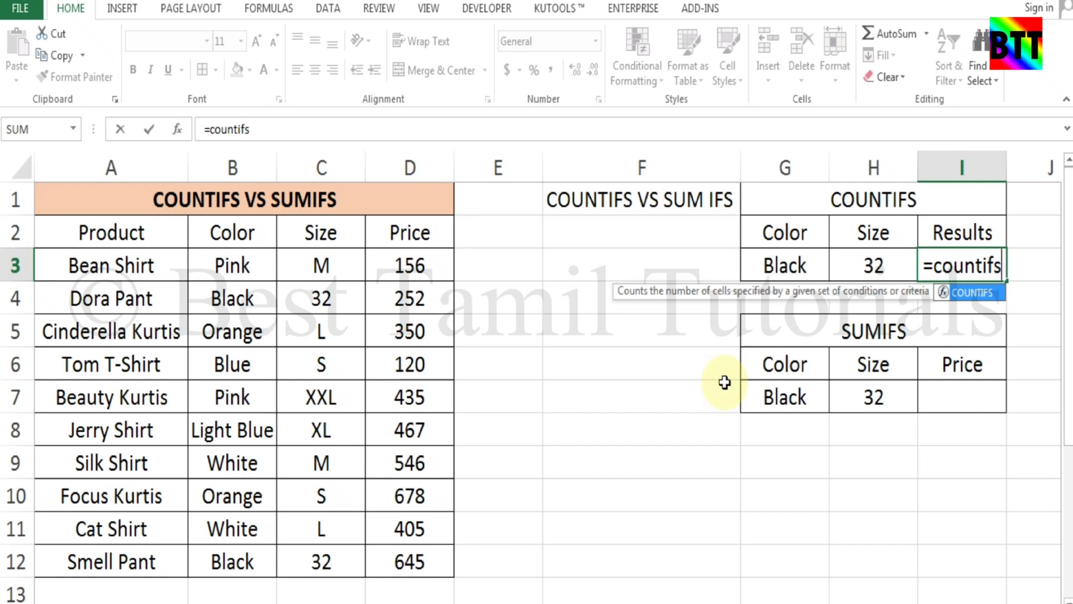
pyautogui.write('(')
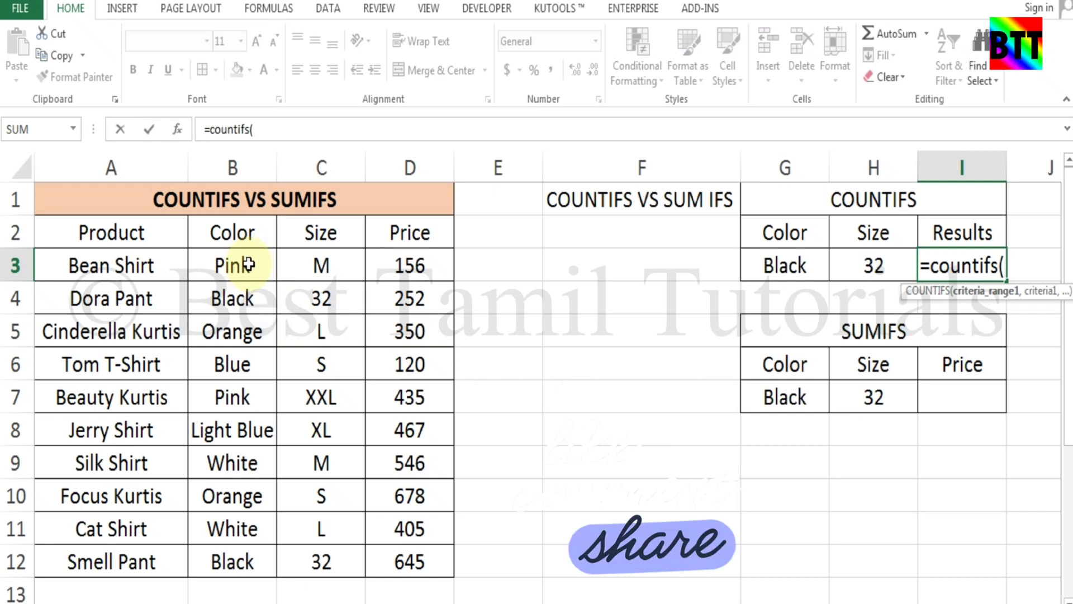
pyautogui.moveTo(246, 265); pyautogui.dragTo(240, 558)
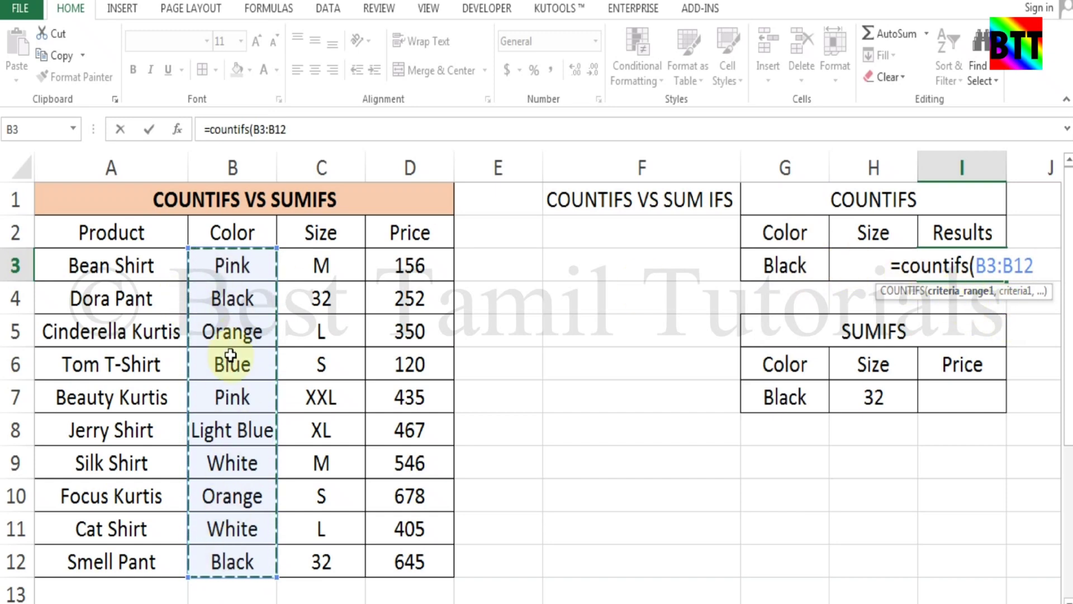
pyautogui.write(',')
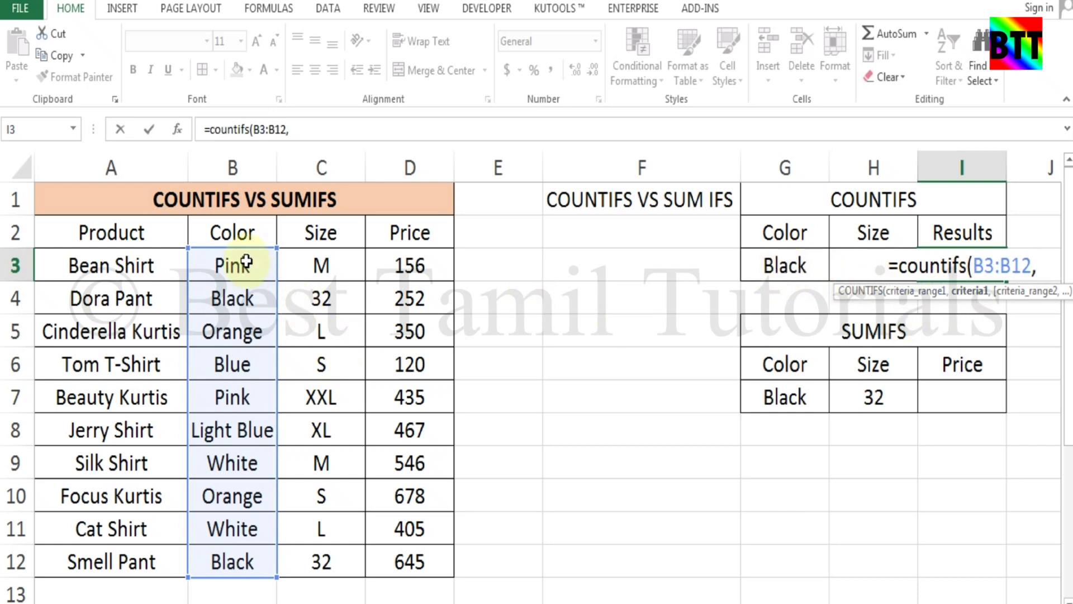
pyautogui.click(782, 266)
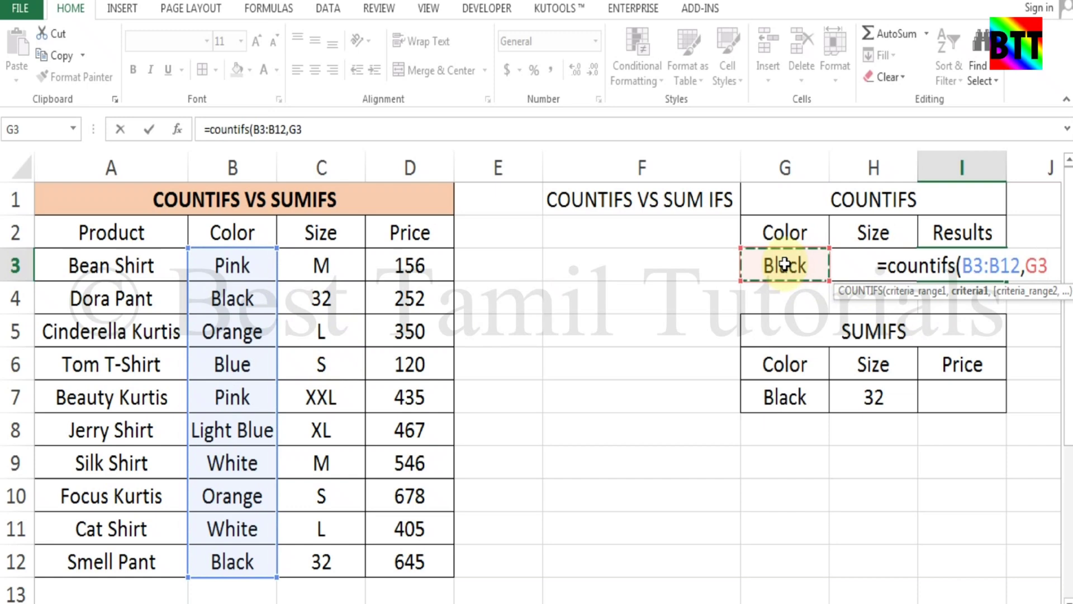
# - Add size range C3:C12 with criterion H3 to the COUNTIFS formula and complete it
pyautogui.write(',')
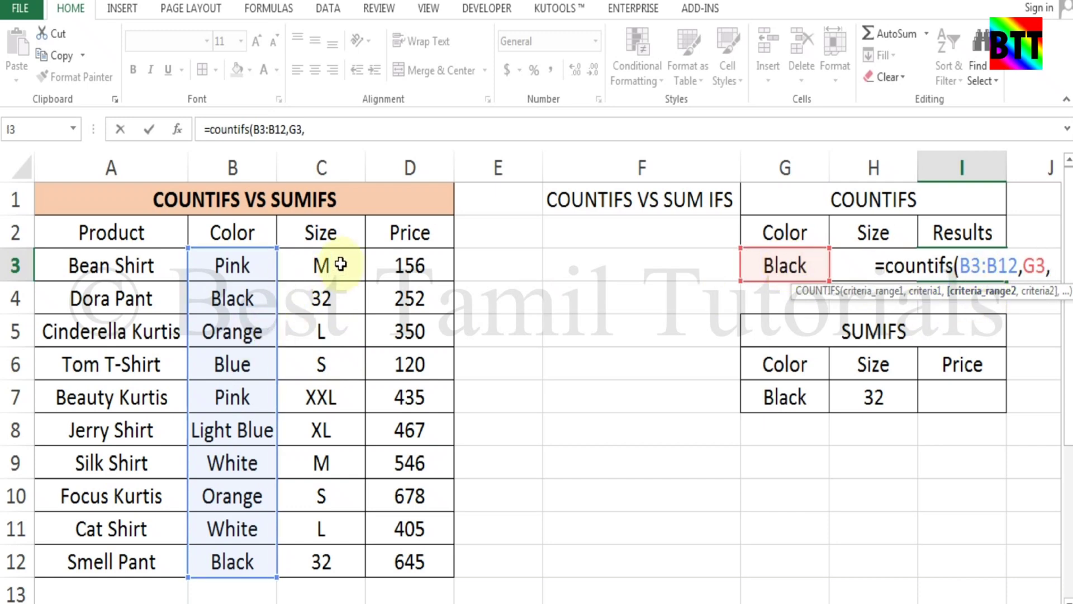
pyautogui.moveTo(340, 264); pyautogui.dragTo(343, 560)
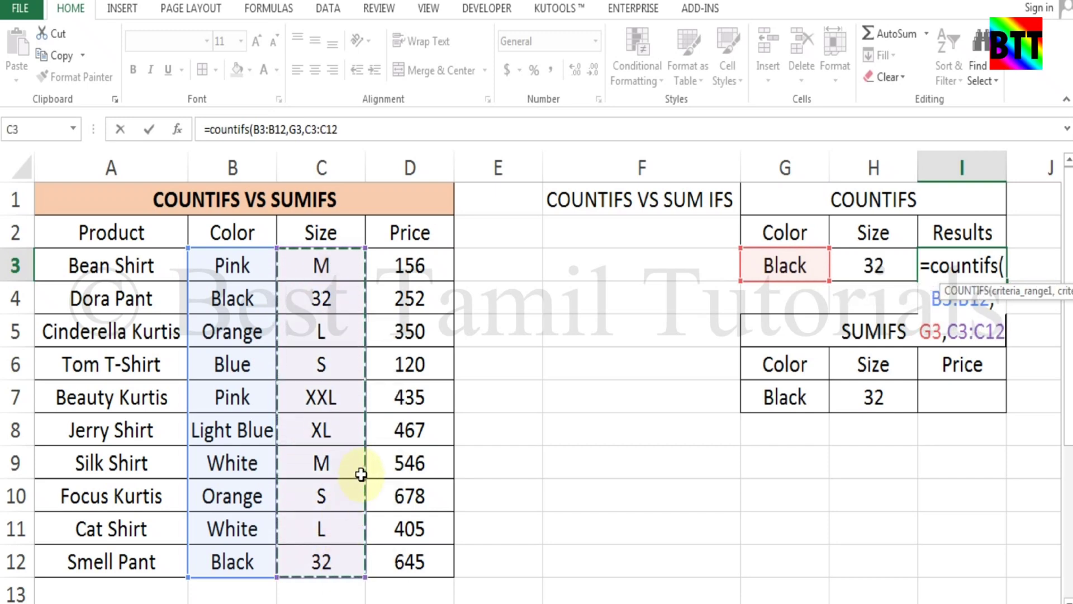
pyautogui.write(',')
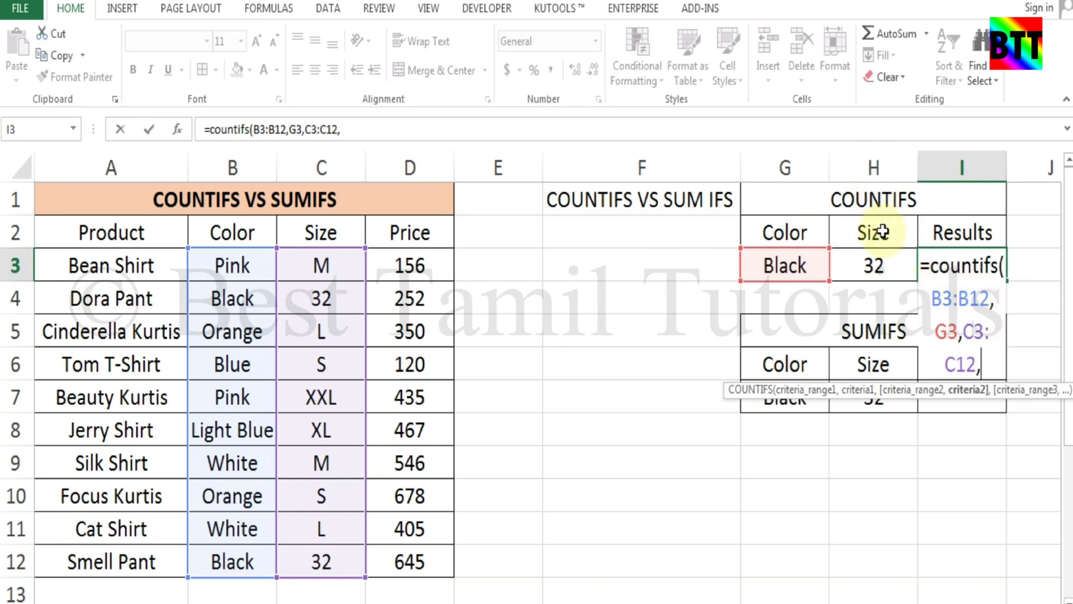
pyautogui.write('h')
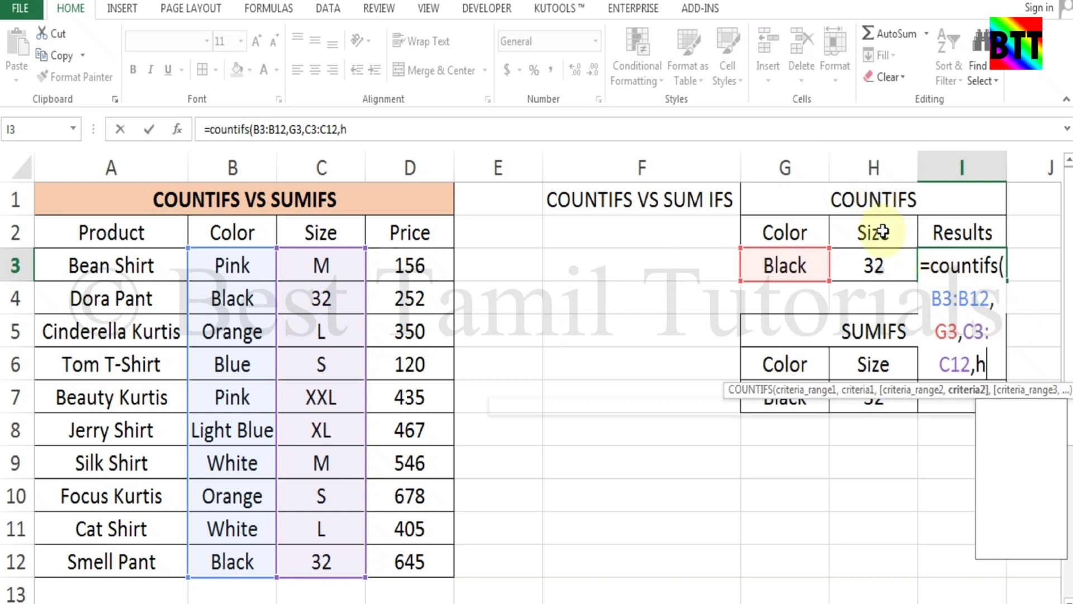
pyautogui.write('3')
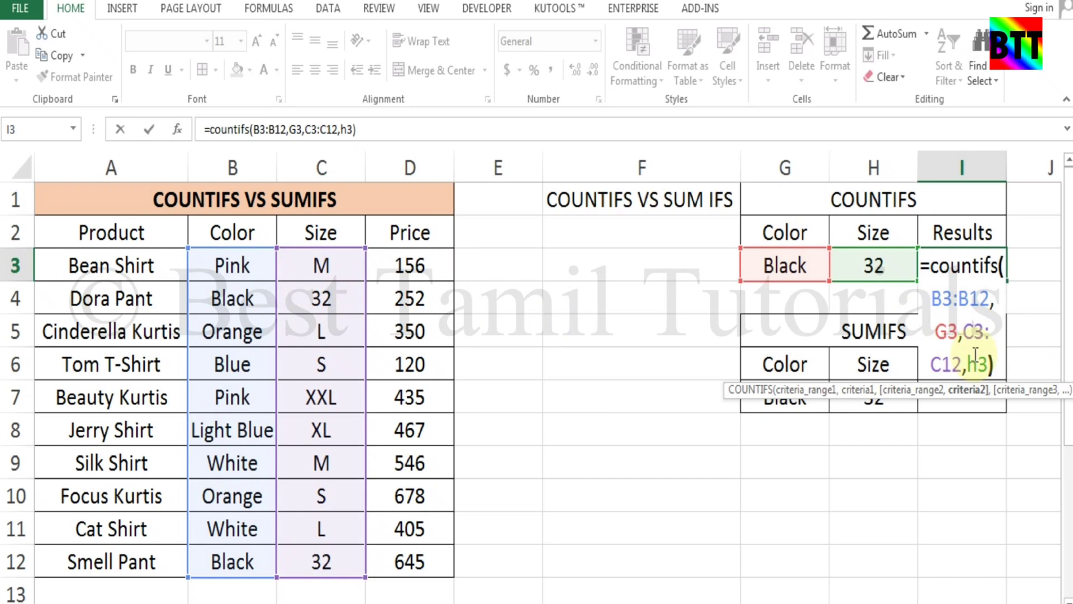
pyautogui.press('Return')
# - Check the COUNTIFS result in I3 against the matching Black, size 32 entries in B4:C4 and B12:C12
pyautogui.click(971, 266)
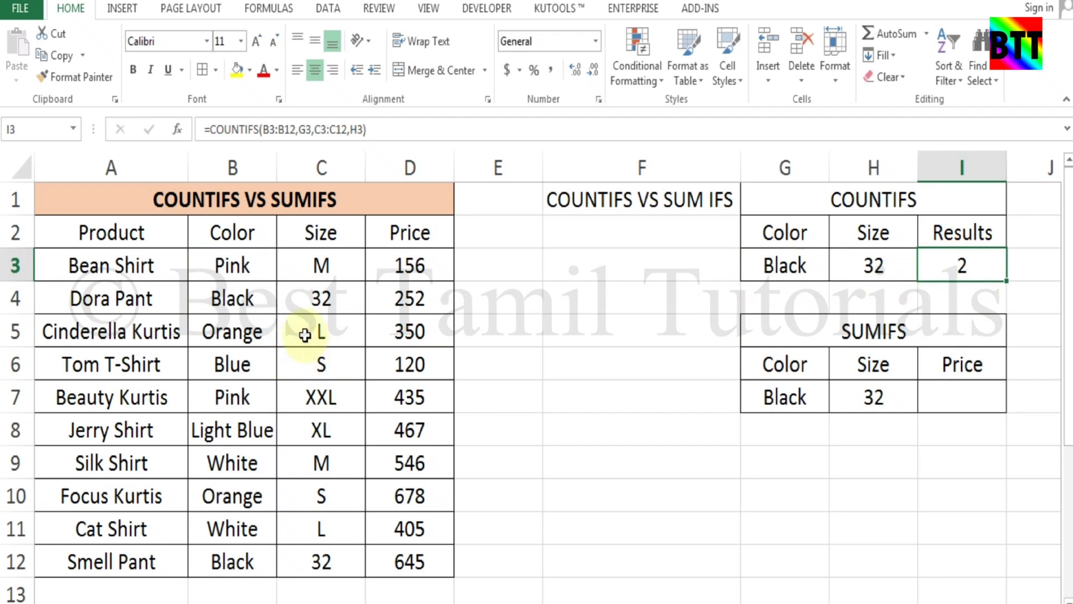
pyautogui.moveTo(235, 298); pyautogui.dragTo(321, 304)
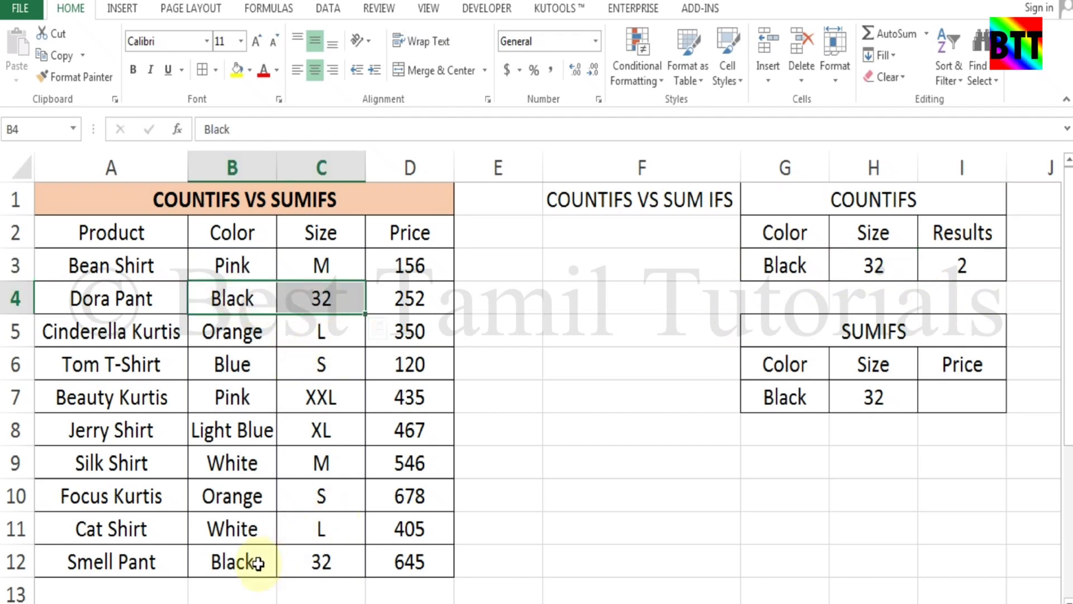
pyautogui.moveTo(252, 558); pyautogui.dragTo(318, 558)
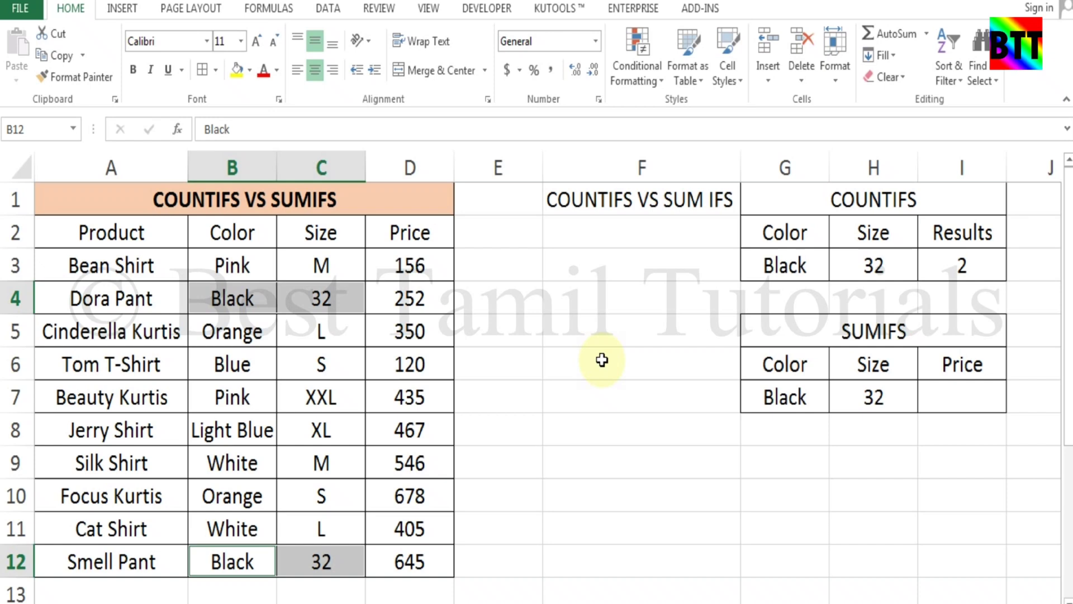
pyautogui.click(893, 336)
pyautogui.click(958, 390)
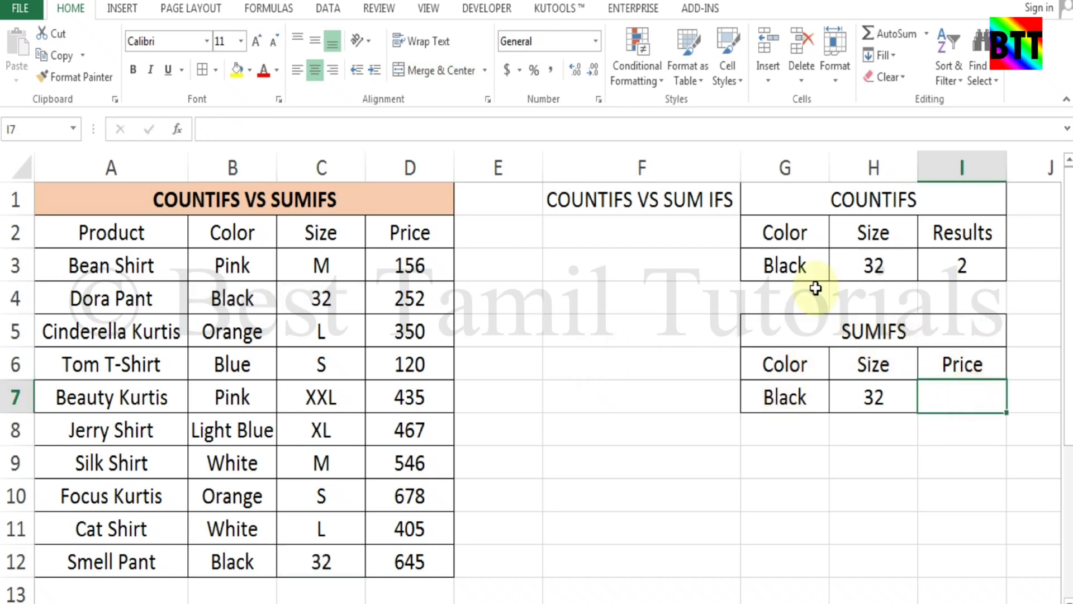
pyautogui.click(960, 265)
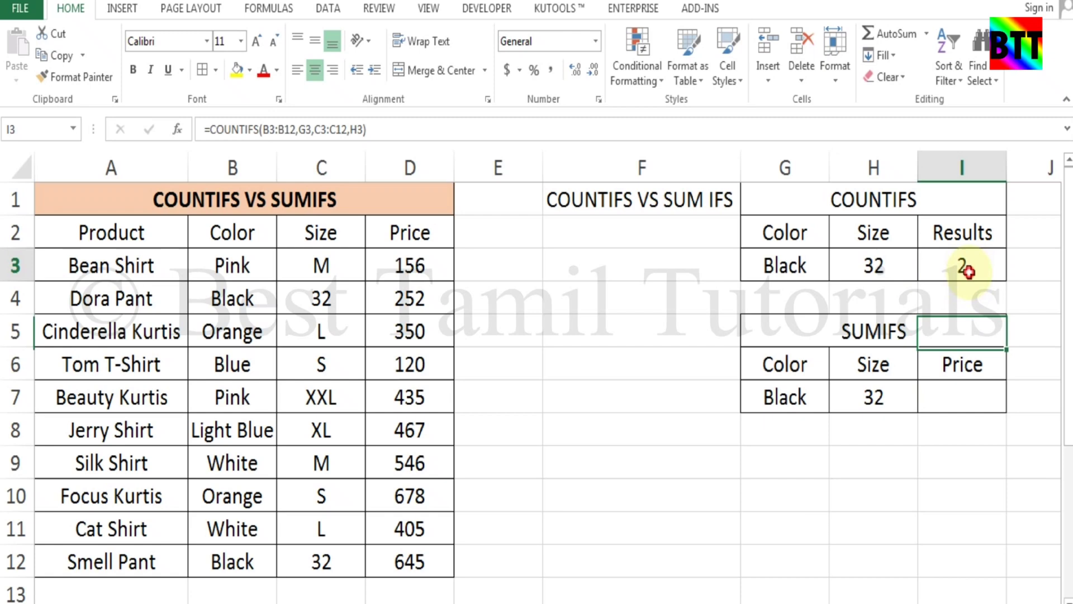
# - Begin a SUMIFS formula in I7 with sum range D3:D12, color range B3:B12 and criterion G7
pyautogui.click(950, 402)
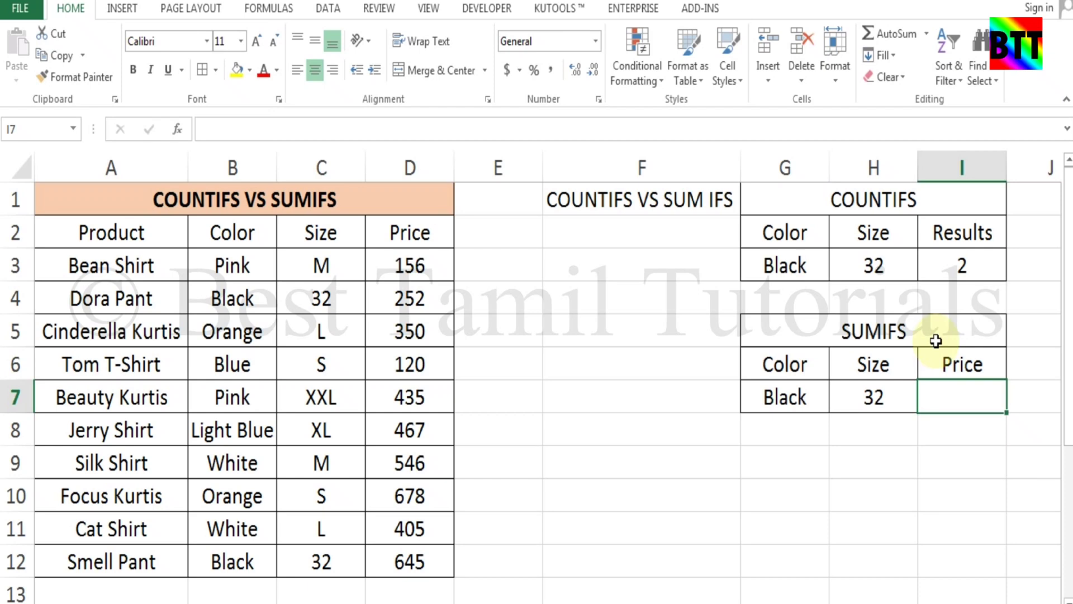
pyautogui.write('=')
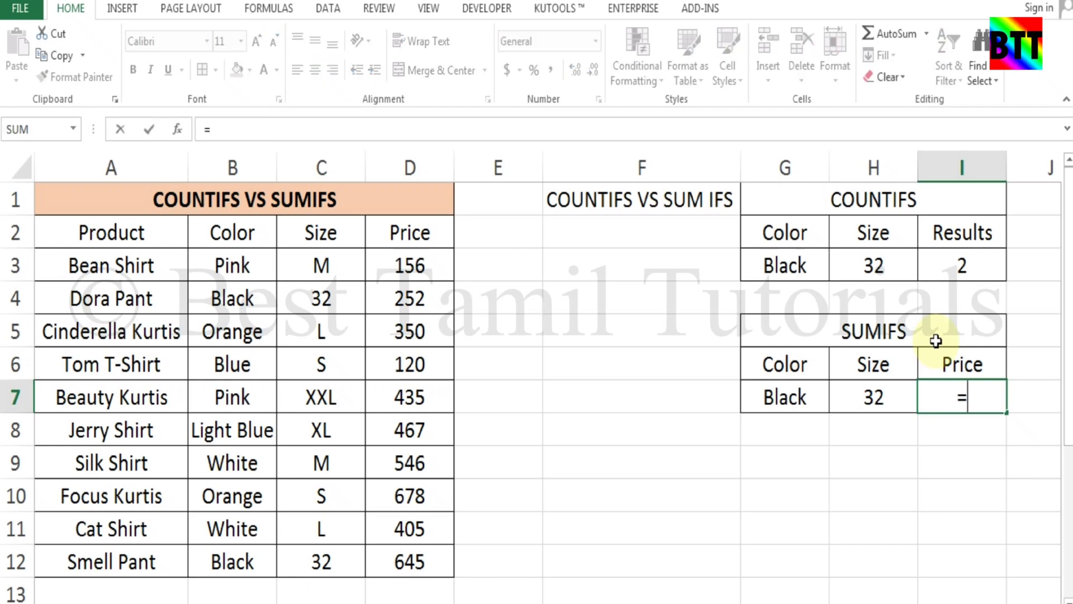
pyautogui.write('sumifs')
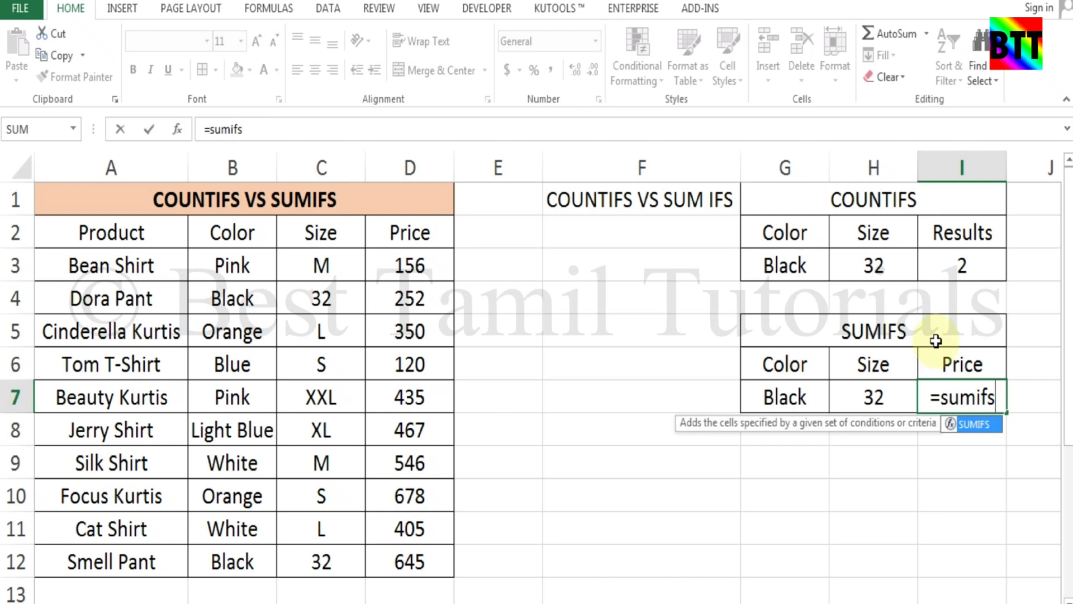
pyautogui.write('(')
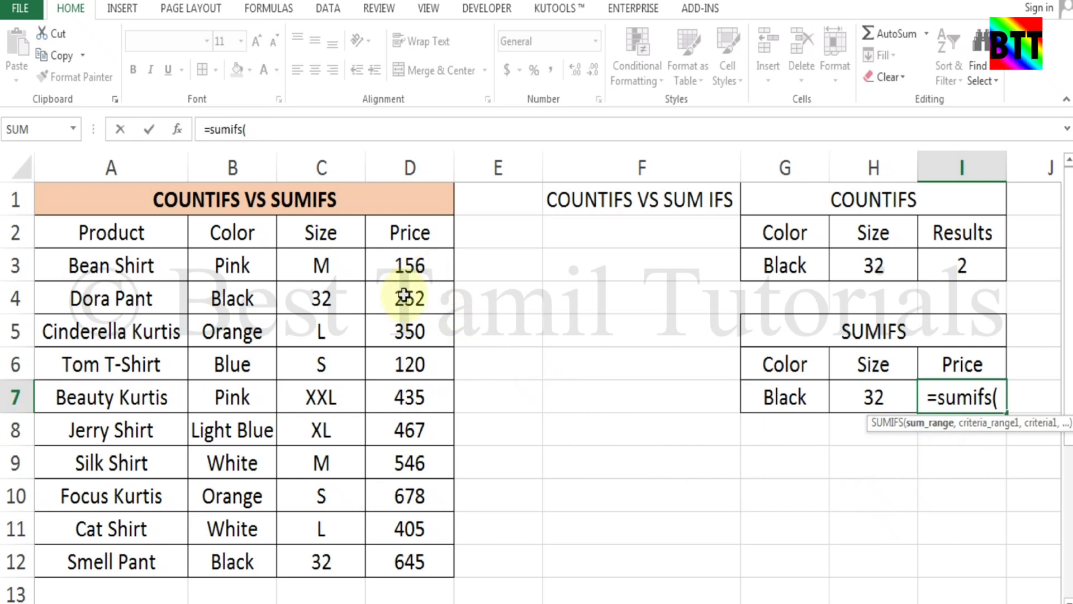
pyautogui.moveTo(425, 268); pyautogui.dragTo(437, 557)
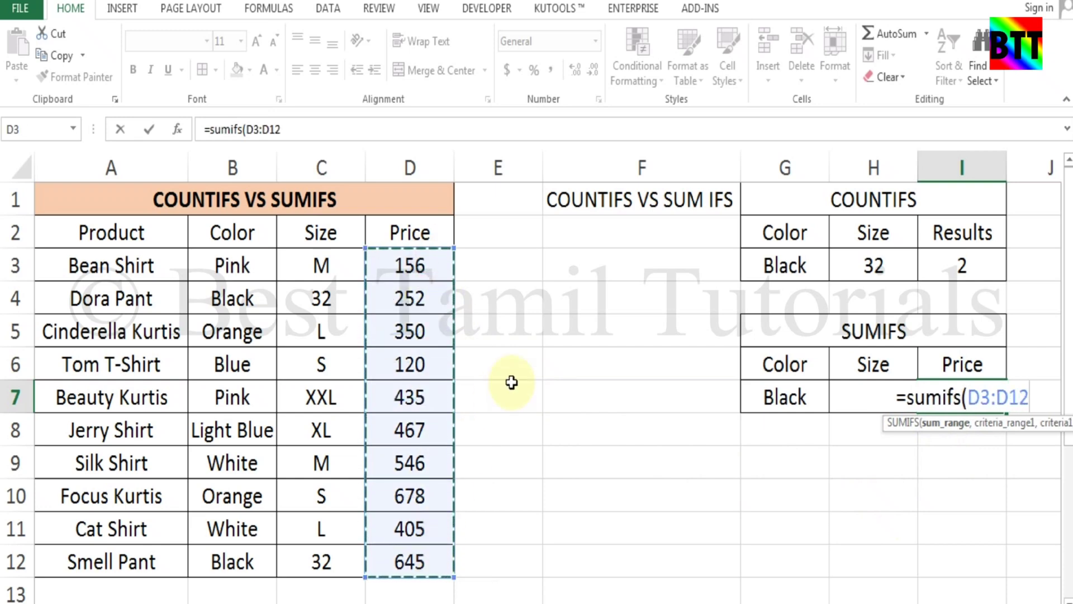
pyautogui.write(',')
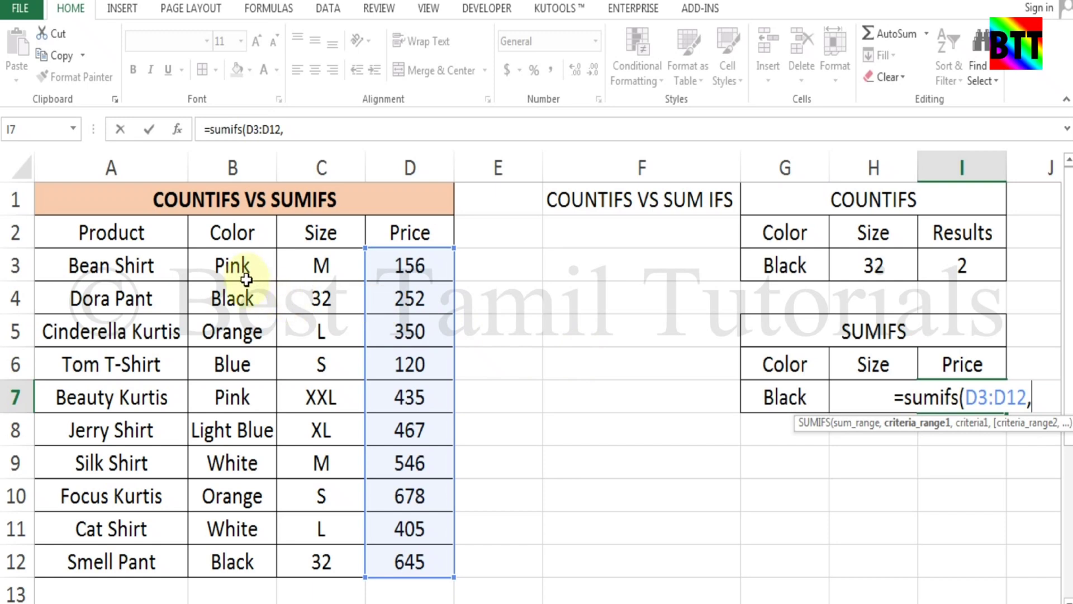
pyautogui.moveTo(241, 267); pyautogui.dragTo(258, 559)
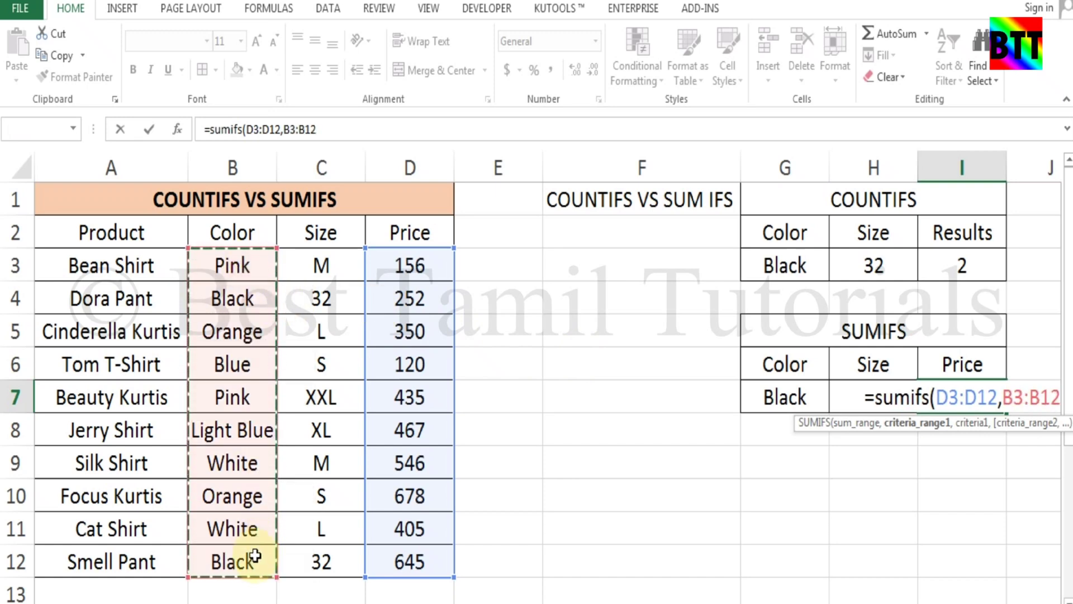
pyautogui.write(',')
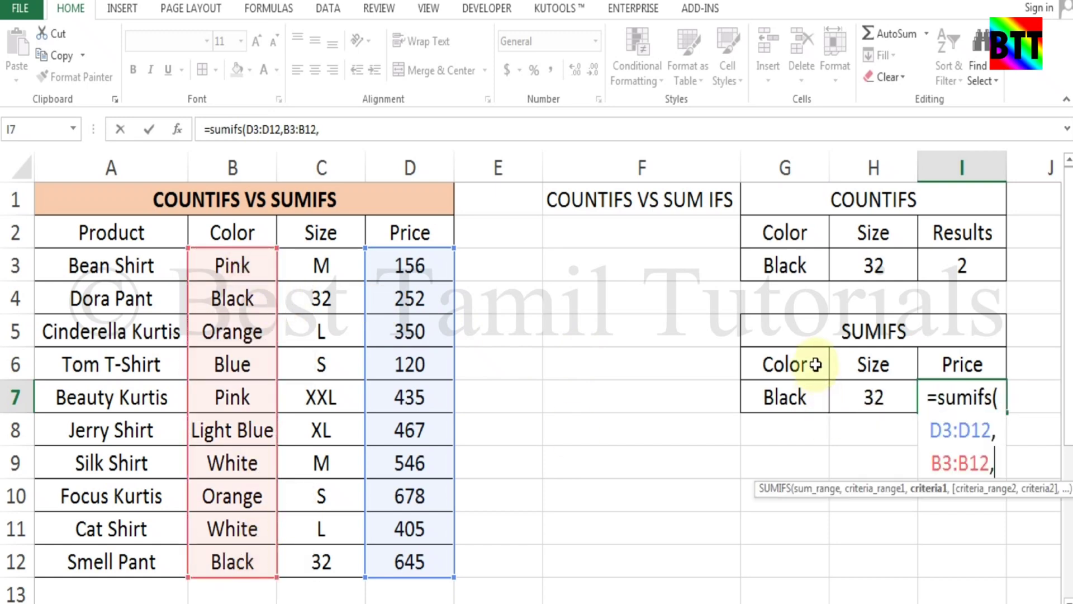
pyautogui.click(799, 400)
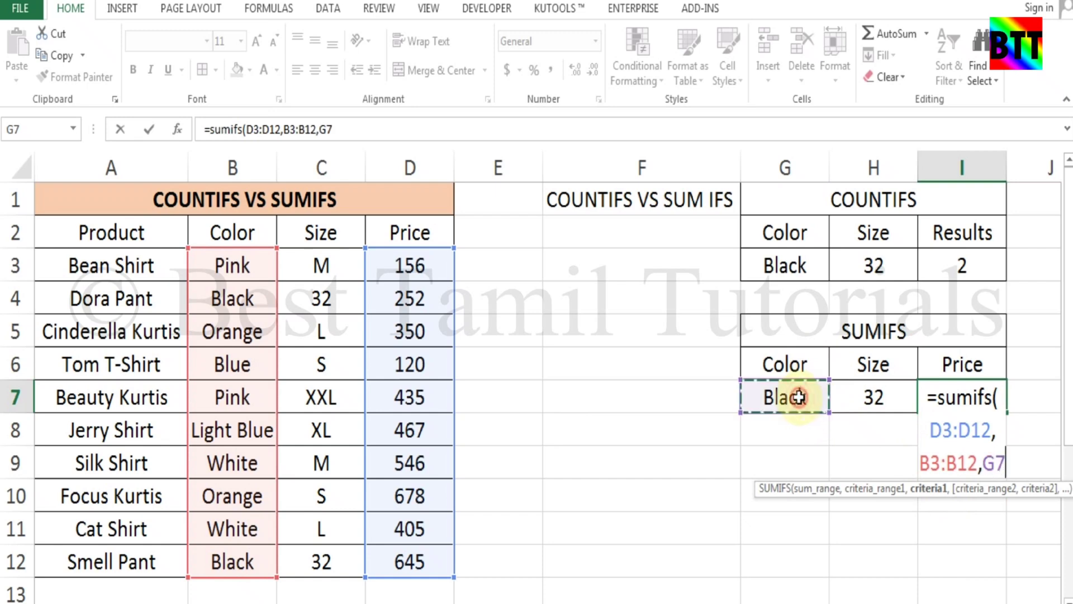
# - Add size range C3:C12 with criterion H7 to the SUMIFS formula and complete it
pyautogui.write(',')
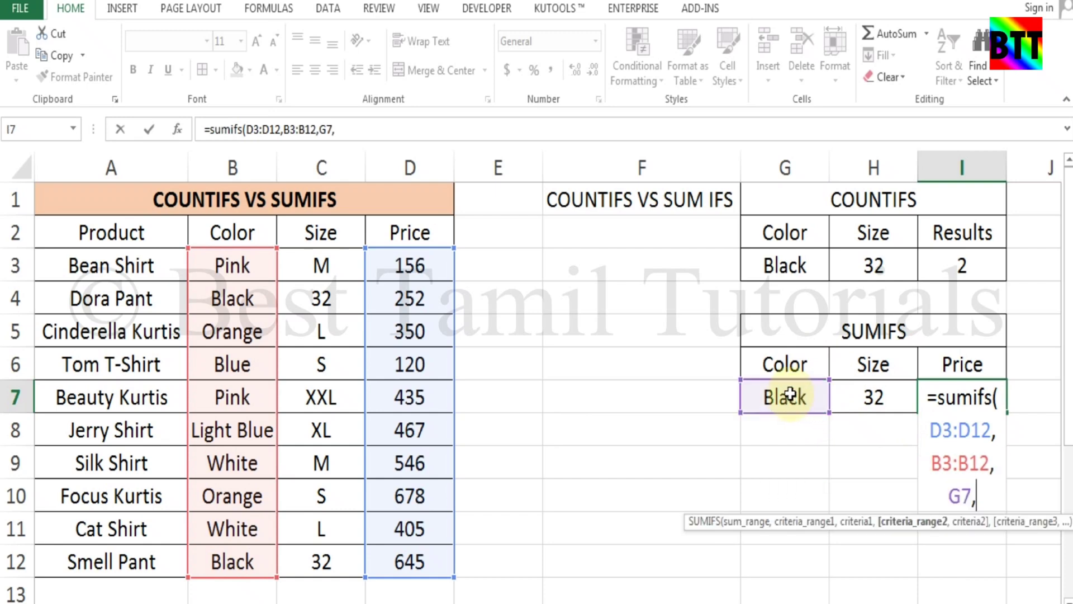
pyautogui.click(324, 264)
pyautogui.moveTo(326, 310); pyautogui.dragTo(329, 559)
pyautogui.write(',')
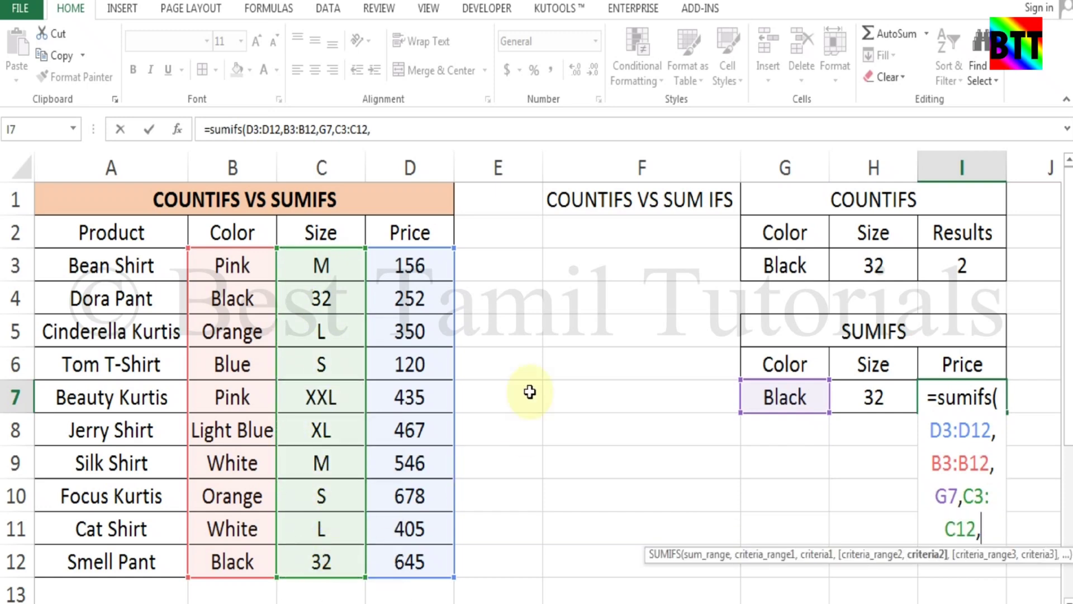
pyautogui.click(875, 393)
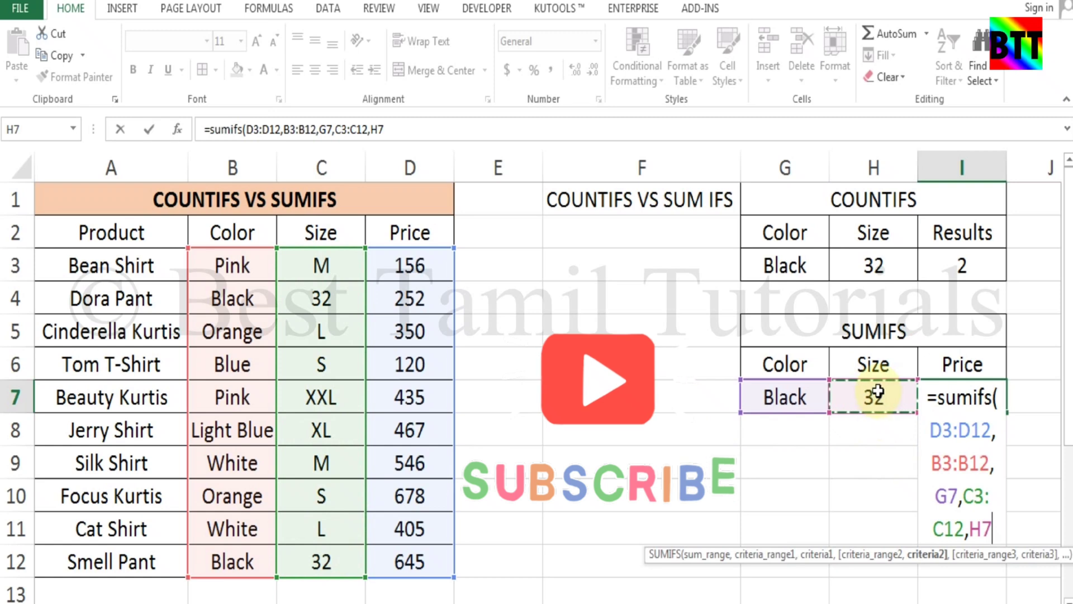
pyautogui.write(')')
pyautogui.press('Return')
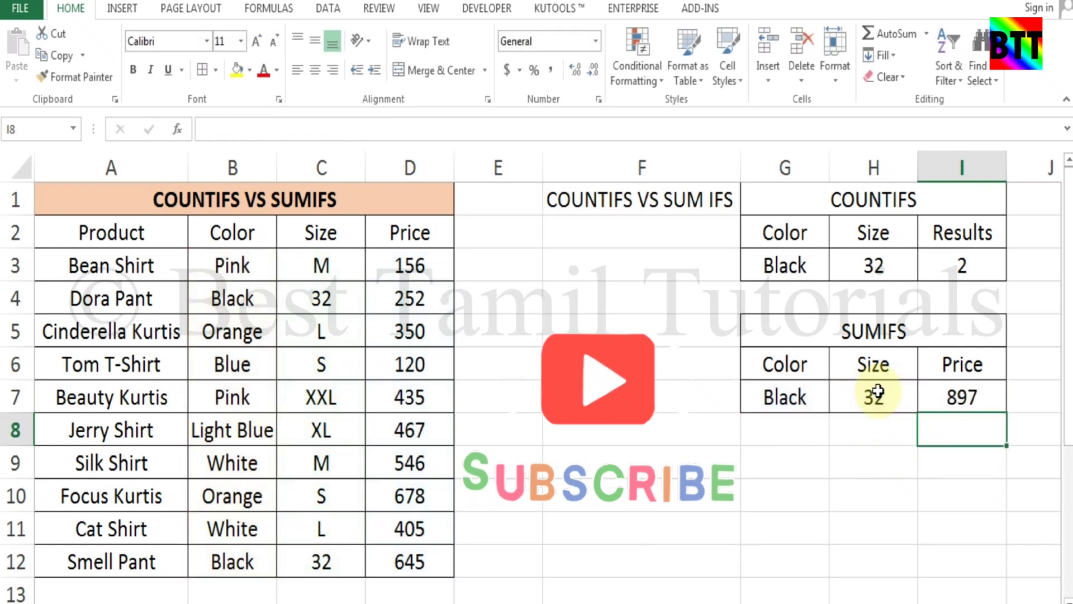
# - Check the SUMIFS result in I7 against the matching color, size and price entries in B4:D4 and B12:D12
pyautogui.click(965, 400)
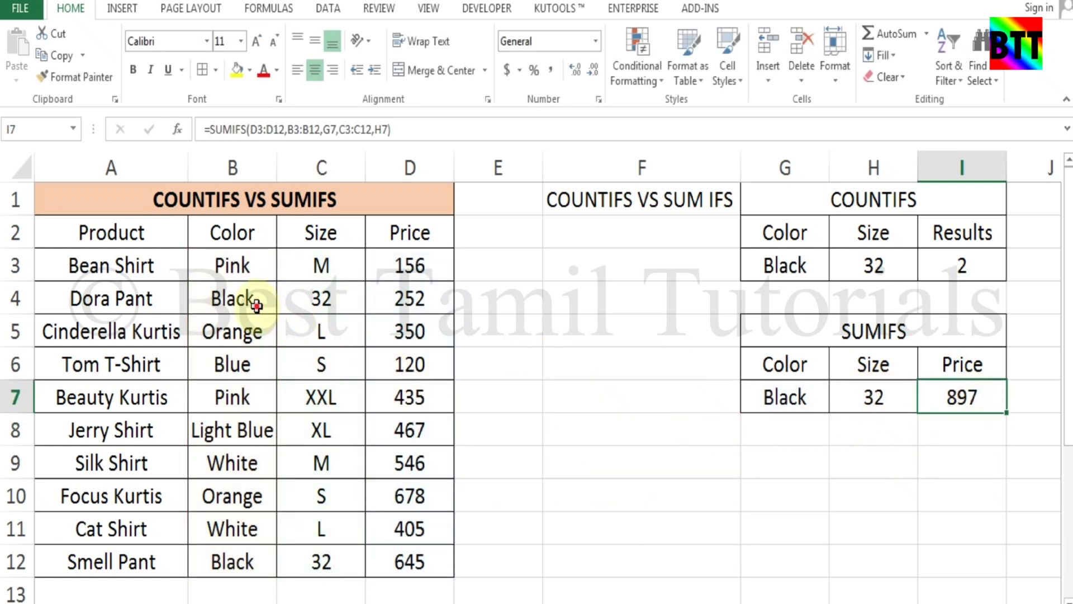
pyautogui.moveTo(252, 300); pyautogui.dragTo(411, 300)
pyautogui.moveTo(237, 569); pyautogui.dragTo(425, 556)
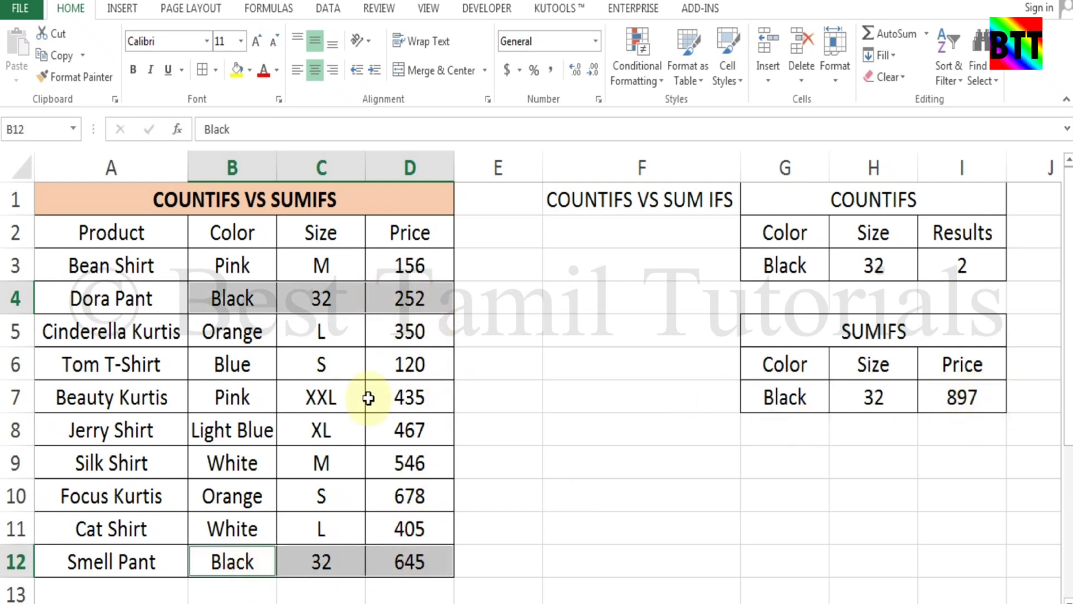
# - Change the Beauty Kurtis row to color Black and size 32, and select its price cell D7
pyautogui.click(234, 395)
pyautogui.write('V')
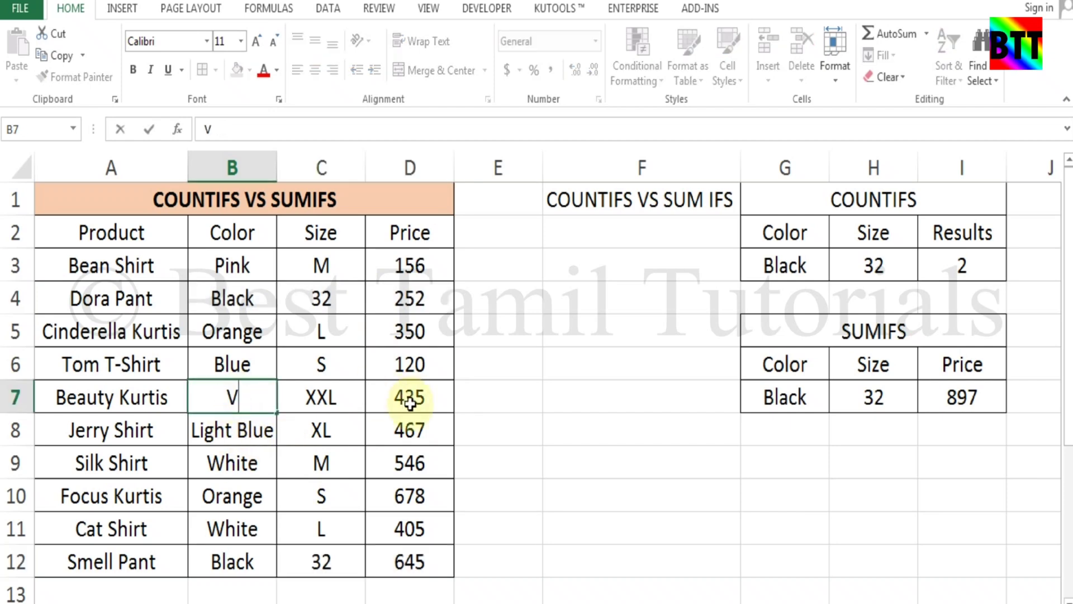
pyautogui.press('BackSpace')
pyautogui.write('Black')
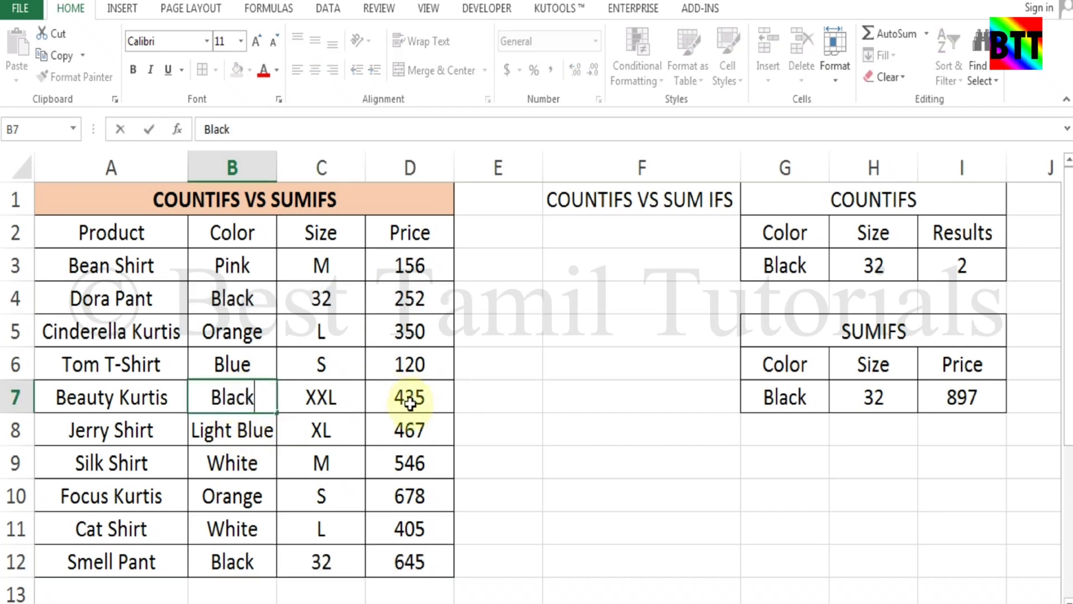
pyautogui.press('Tab')
pyautogui.write('32')
pyautogui.press('Return')
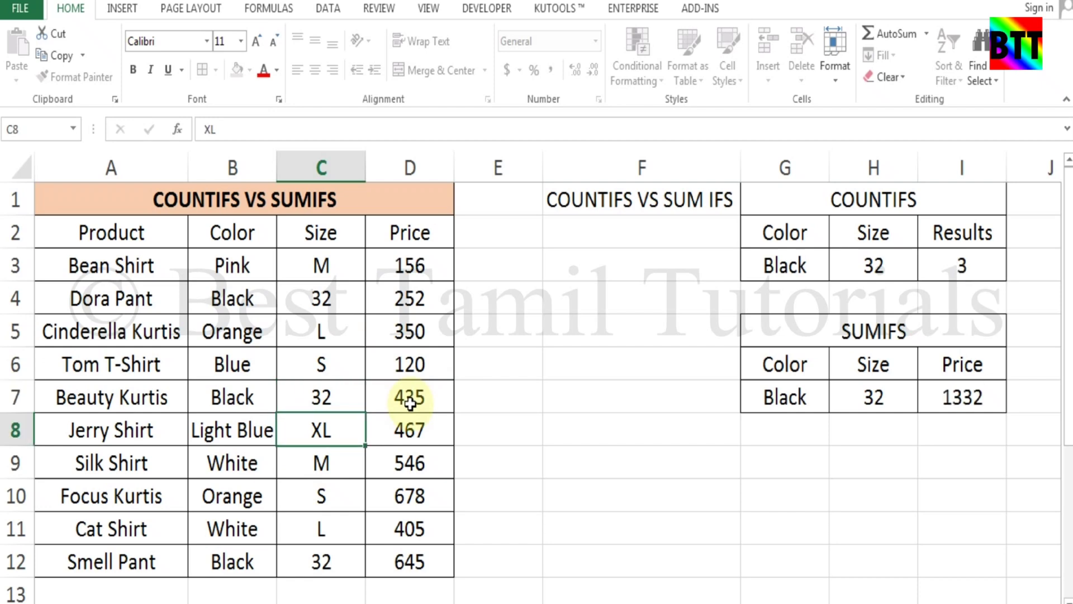
pyautogui.press('Right')
pyautogui.press('Up')
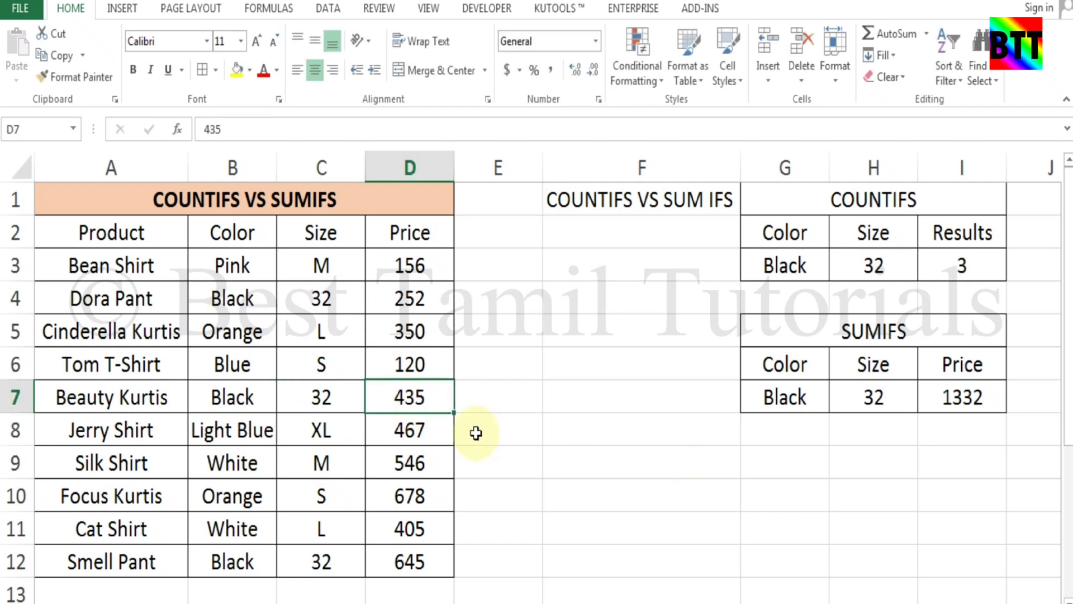